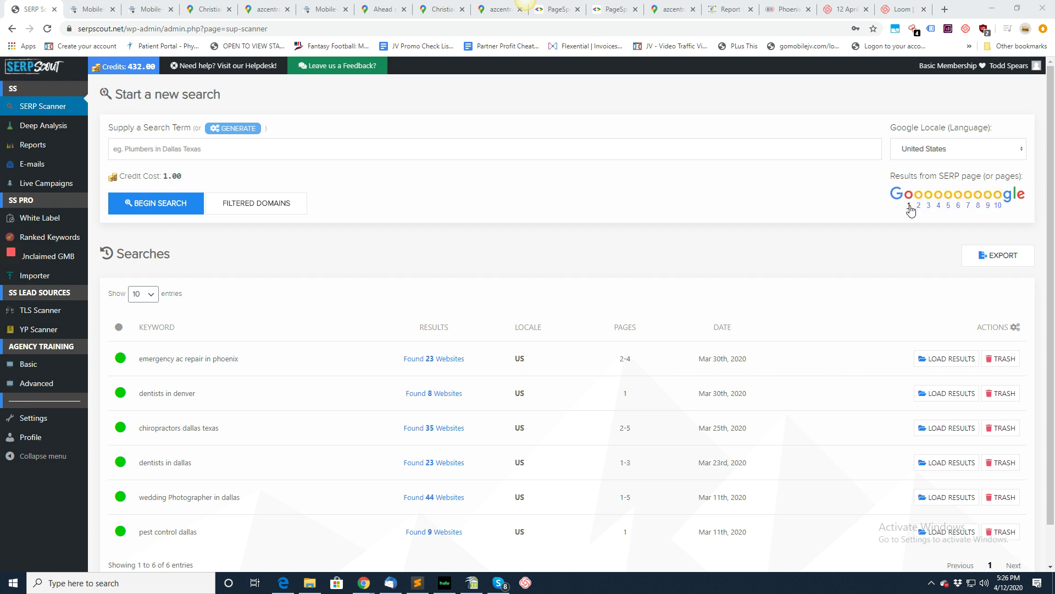
Step: Toggle the SERP page range between page 2 and pages 2–4, ending on page 2 only
click(918, 206)
click(938, 206)
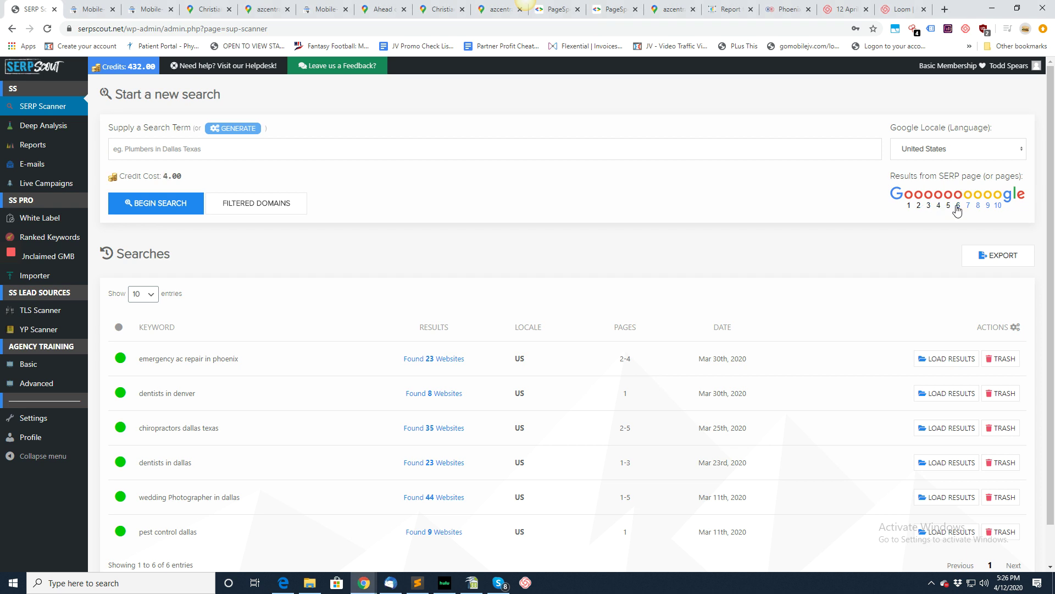
click(918, 207)
click(938, 206)
click(918, 207)
drag(623, 361, 635, 365)
Step: Load the saved 'emergency ac repair in phoenix' results and scroll through the site cards
click(934, 358)
scroll(404, 373, down, 1)
scroll(404, 373, down, 2)
click(207, 238)
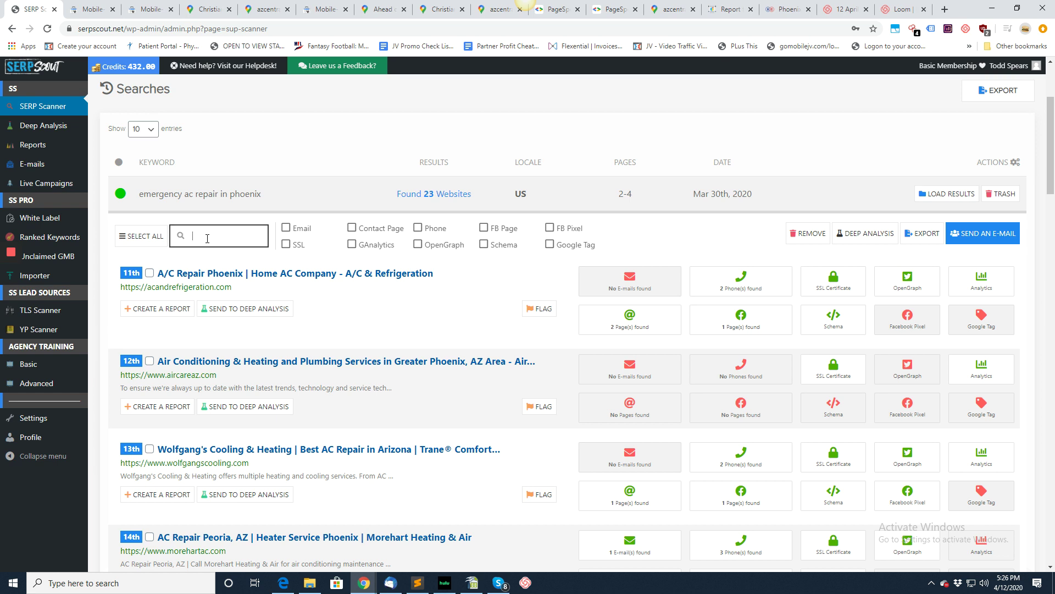
text(emerge)
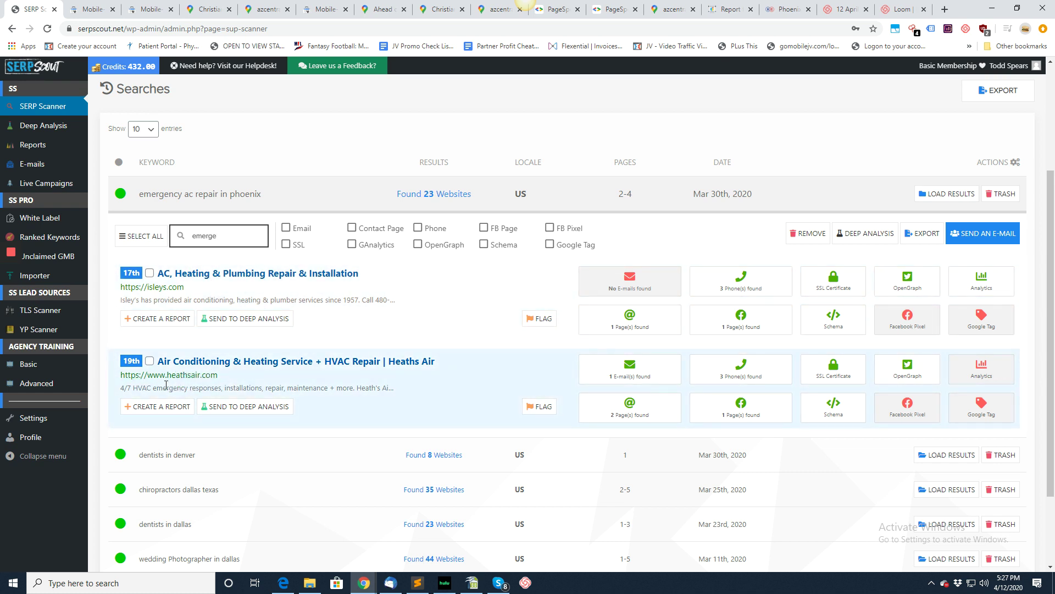
drag(153, 387, 187, 396)
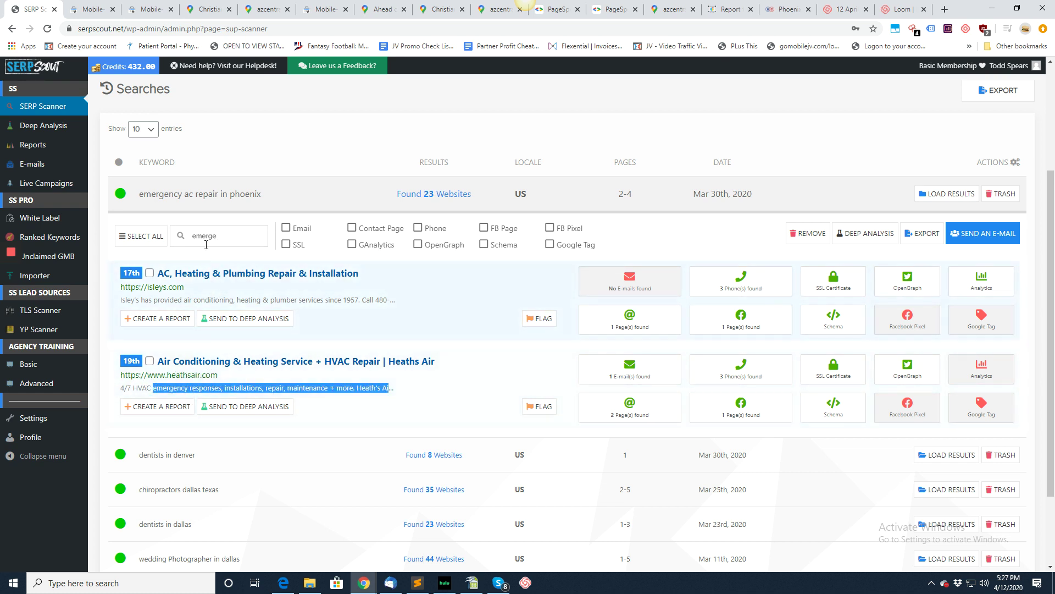
drag(229, 234, 181, 235)
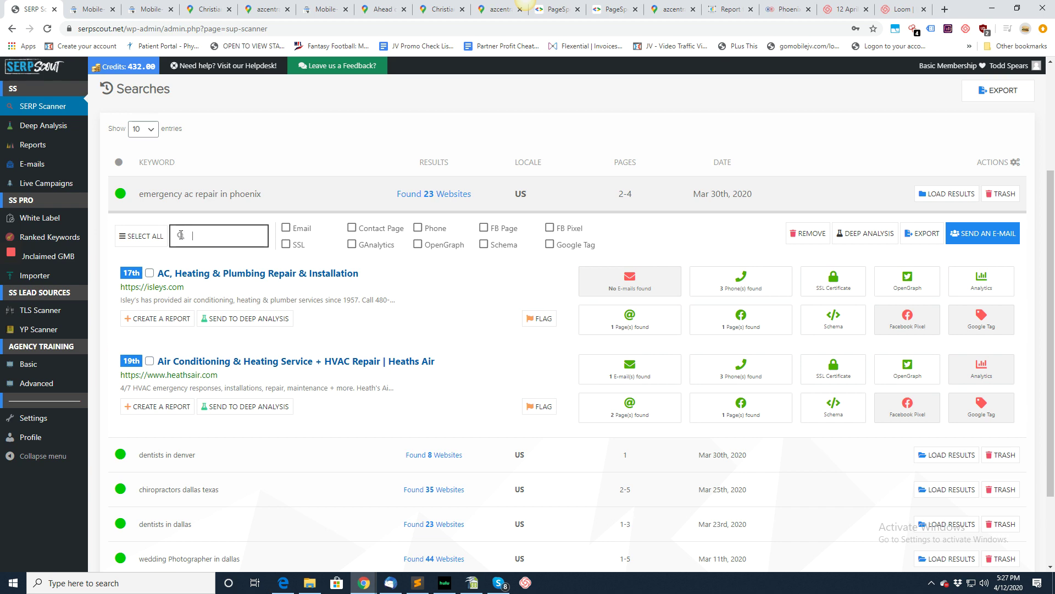
key(BackSpace)
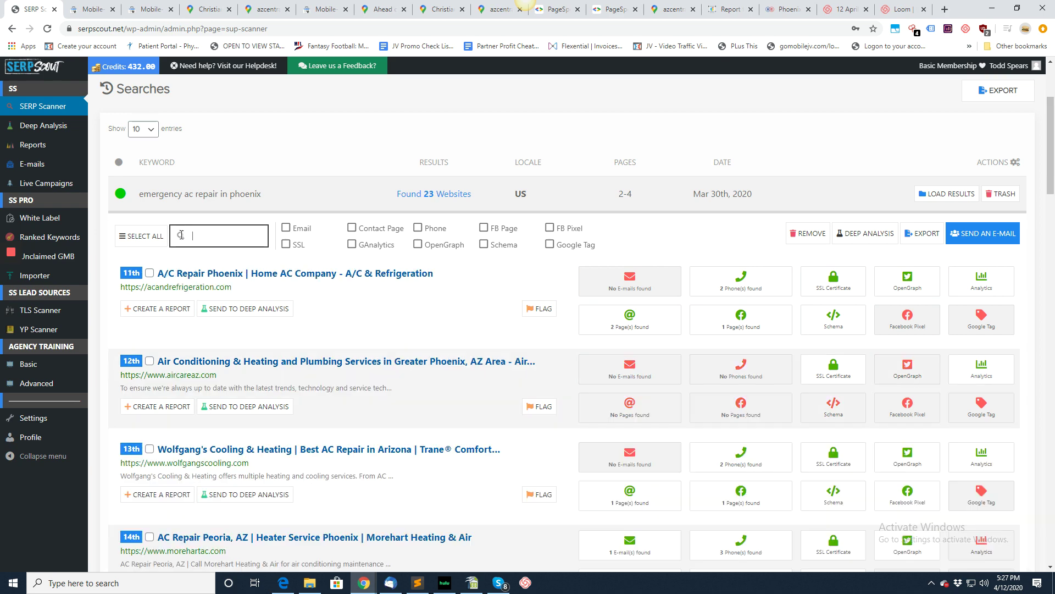
Step: Require an email found, leave SSL off, and exclude sites with a Facebook pixel
click(286, 227)
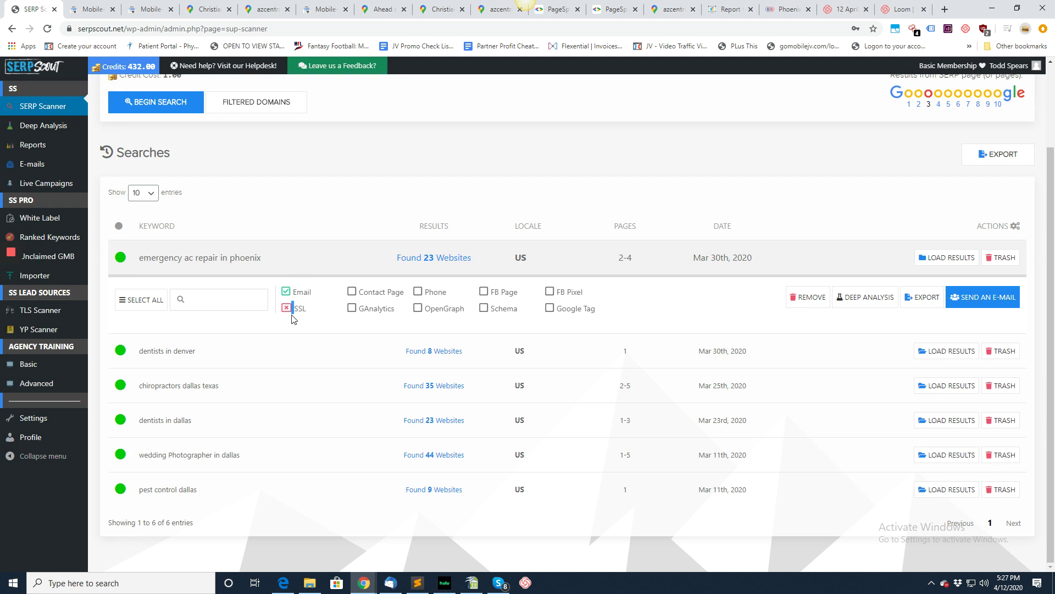
click(286, 309)
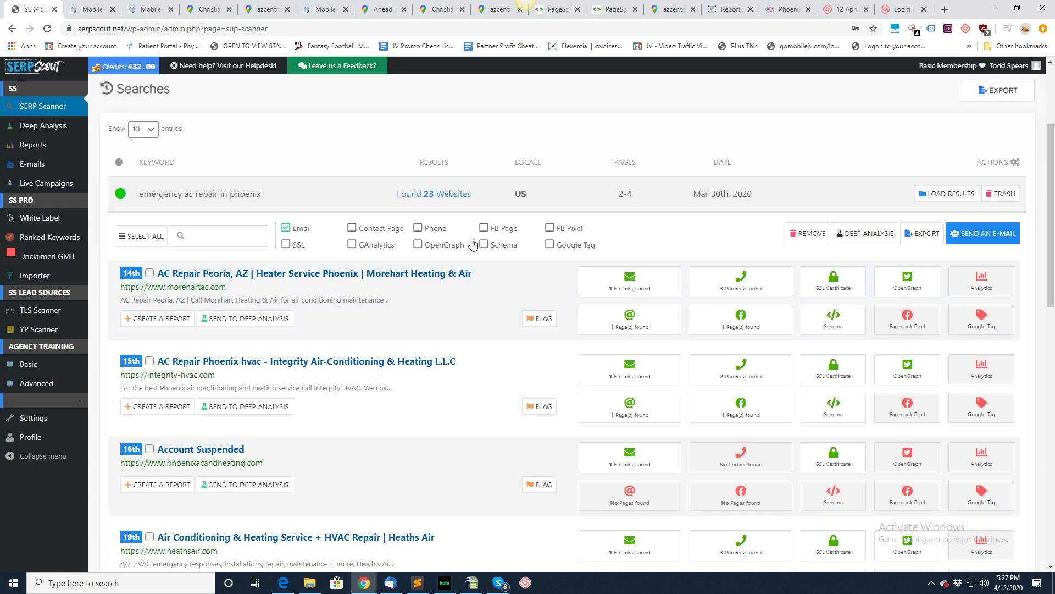
click(550, 228)
click(553, 296)
scroll(921, 341, down, 11)
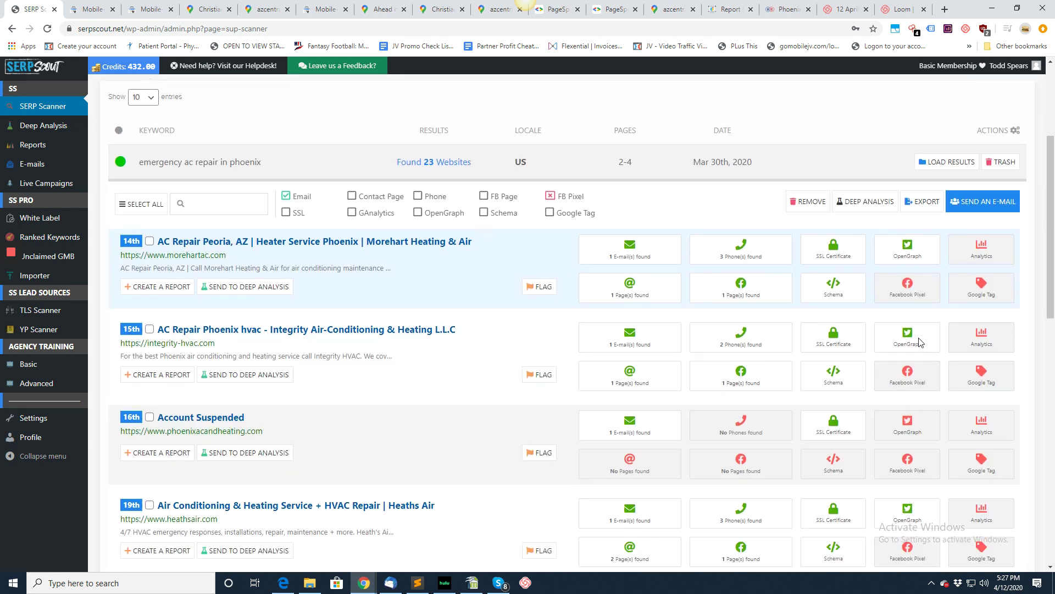
scroll(921, 343, up, 13)
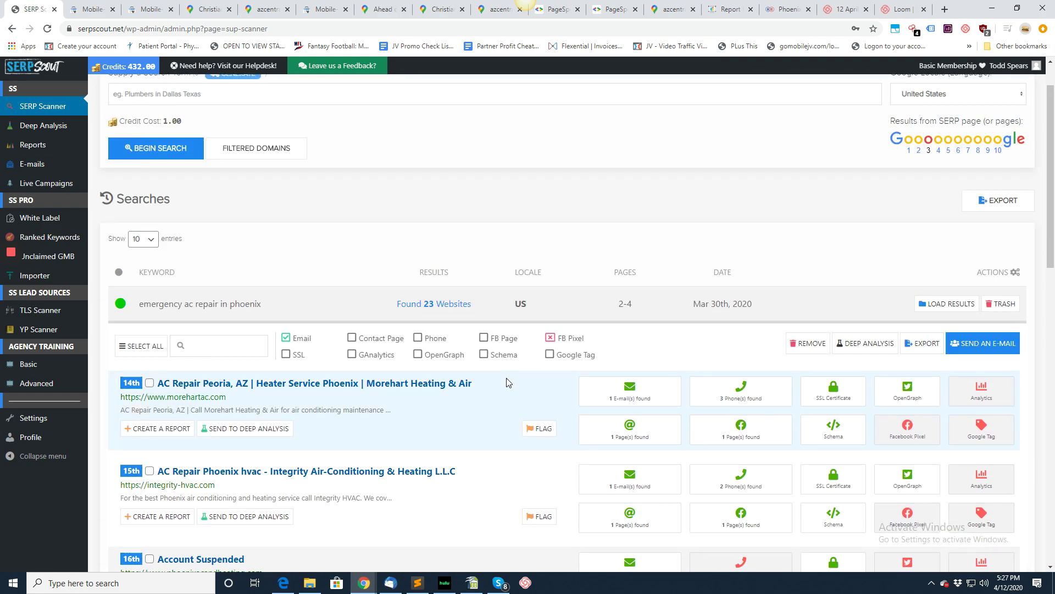
scroll(368, 389, down, 1)
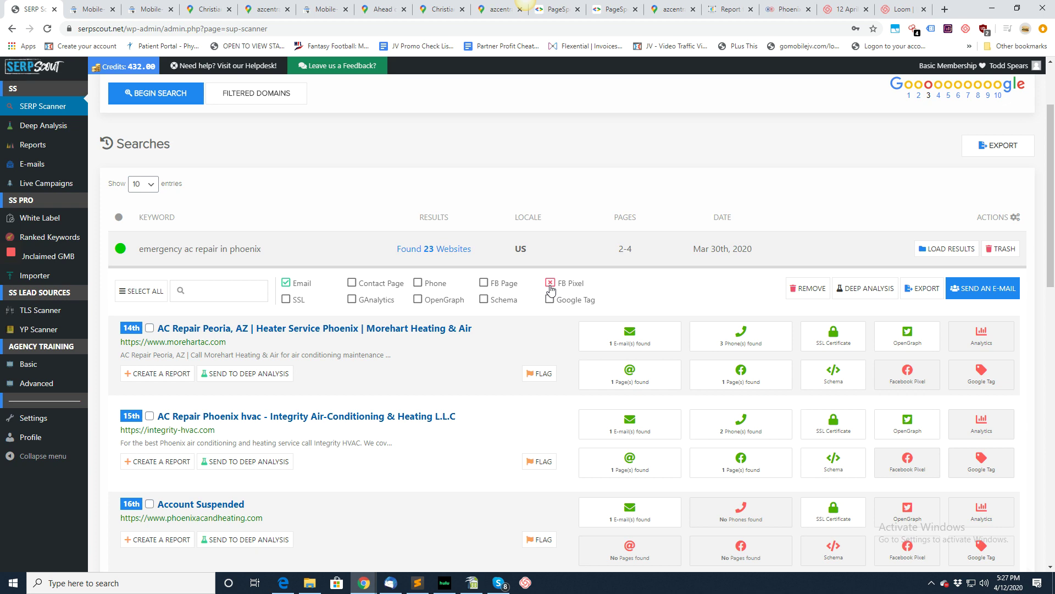
Step: Try the schema and SSL filters, turn them back off, and re-exclude Facebook pixel sites
click(483, 300)
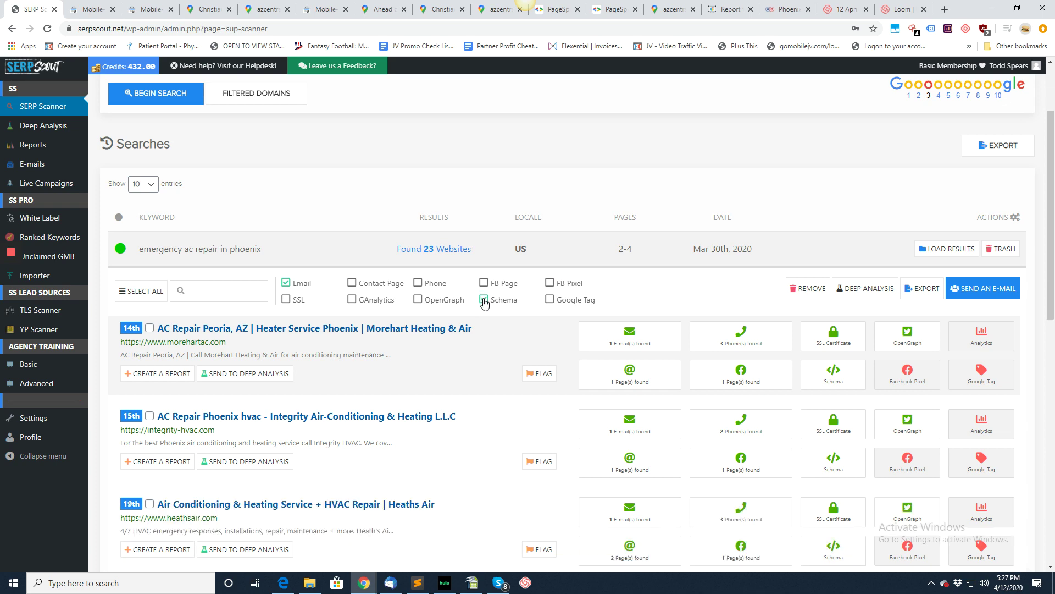
click(484, 300)
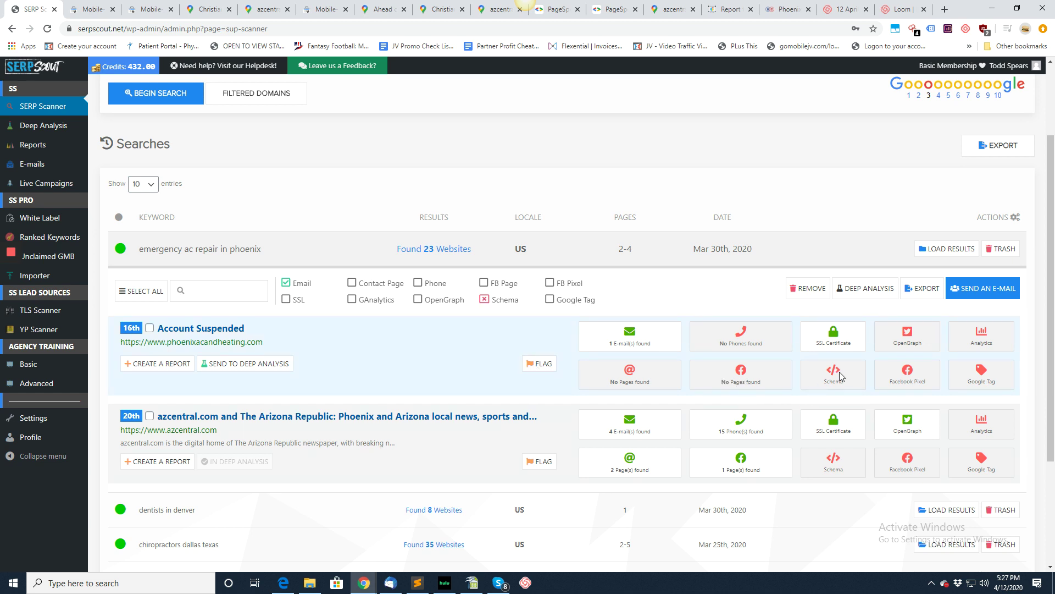
click(485, 300)
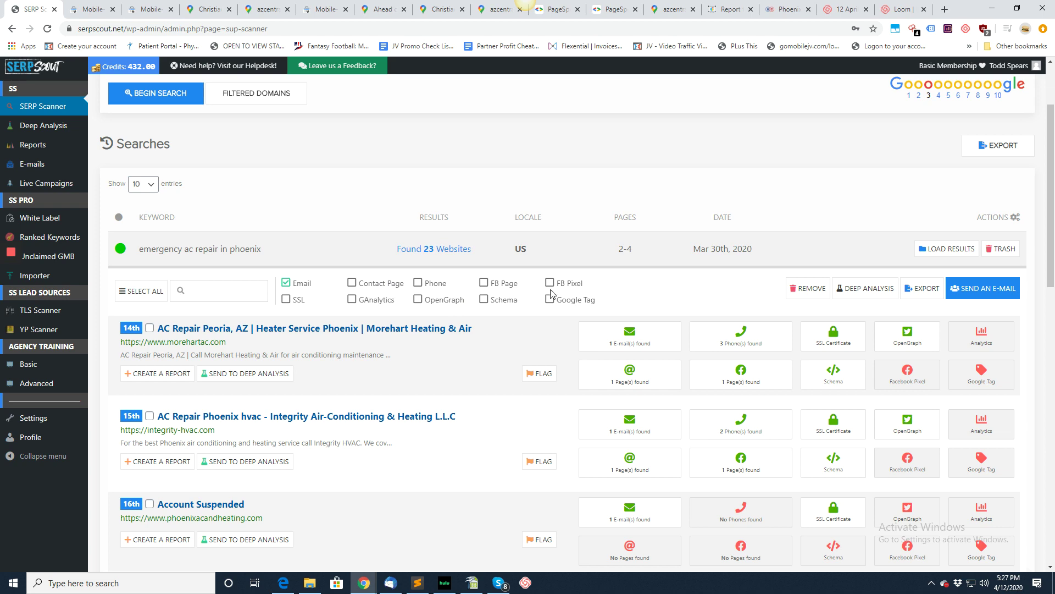
click(287, 302)
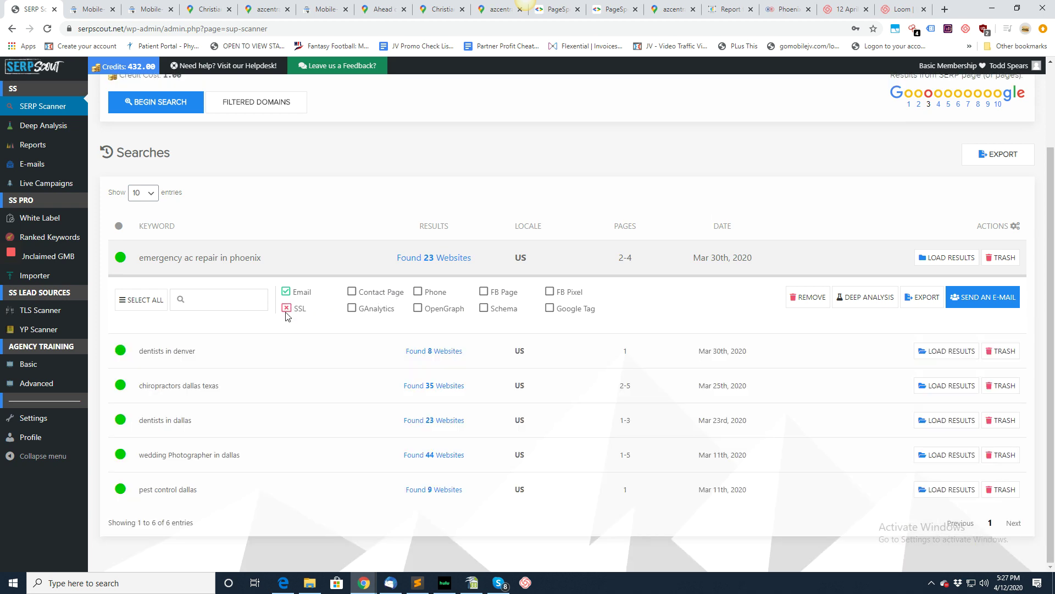
click(286, 303)
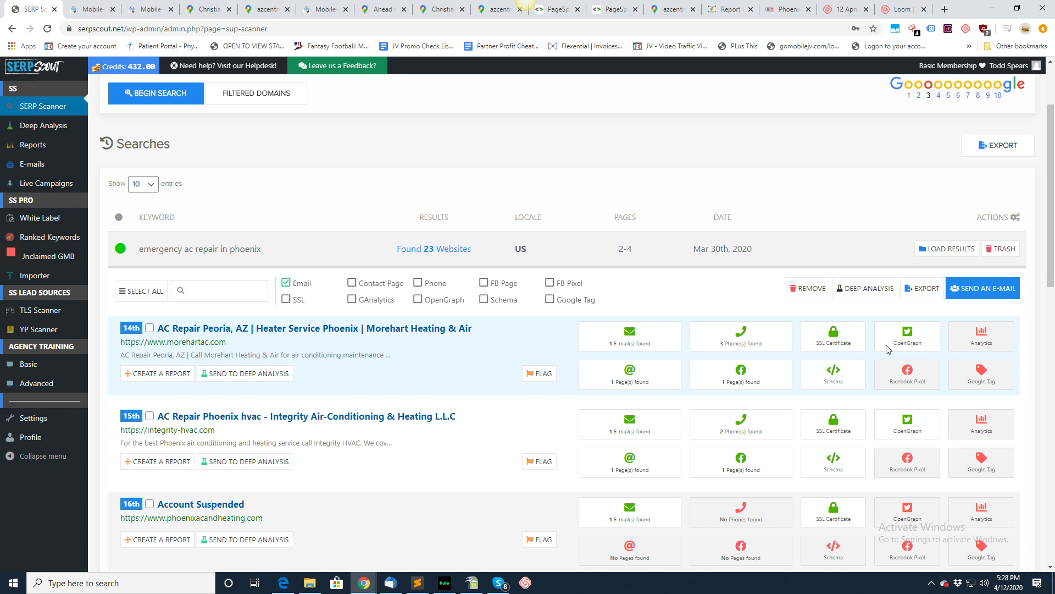
click(549, 282)
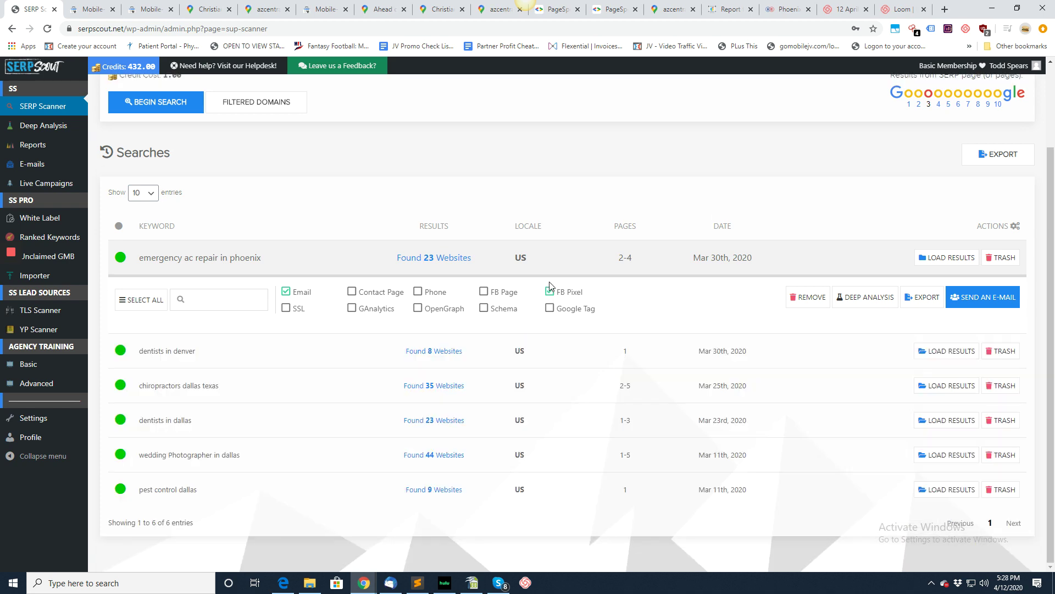
click(549, 291)
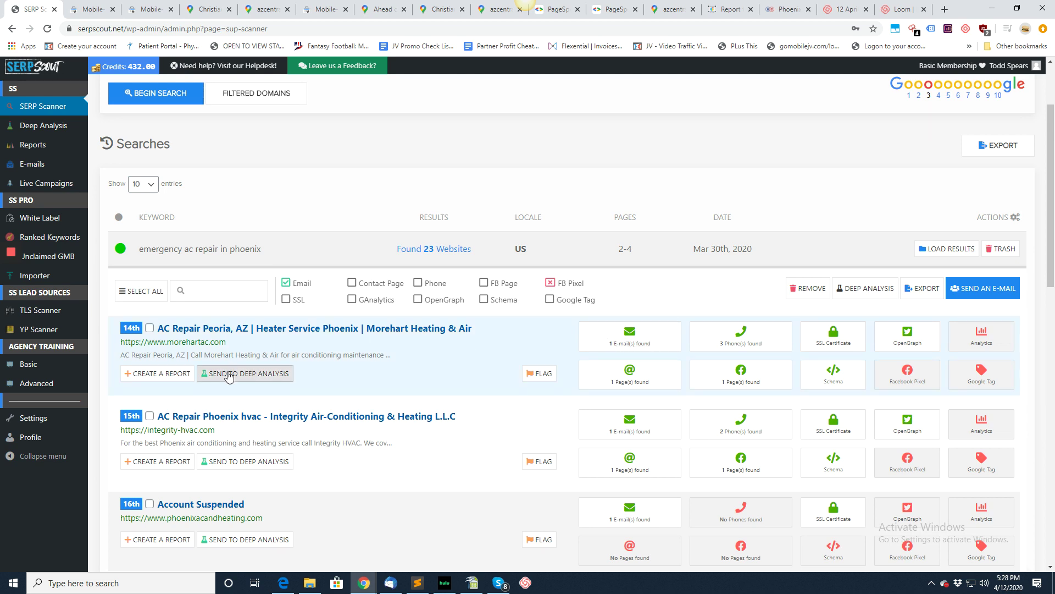
click(140, 291)
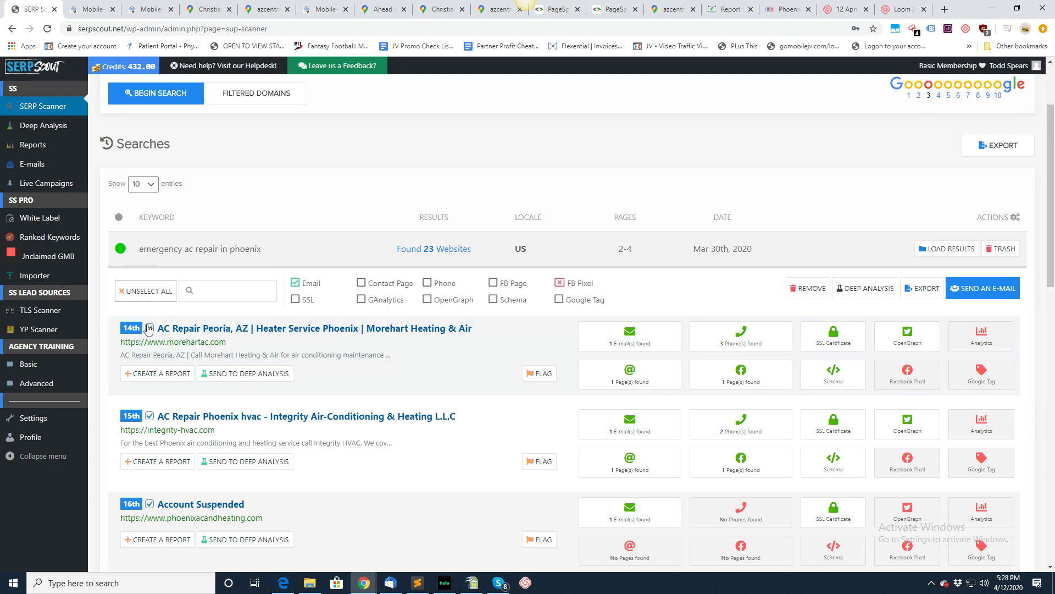
scroll(156, 429, down, 1)
scroll(156, 428, down, 10)
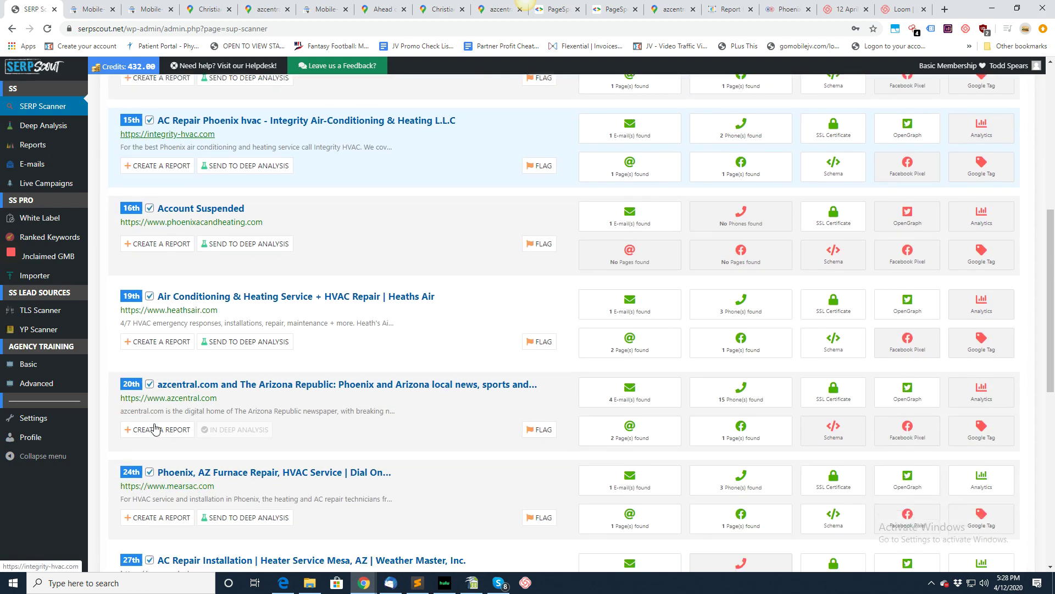
scroll(155, 428, down, 5)
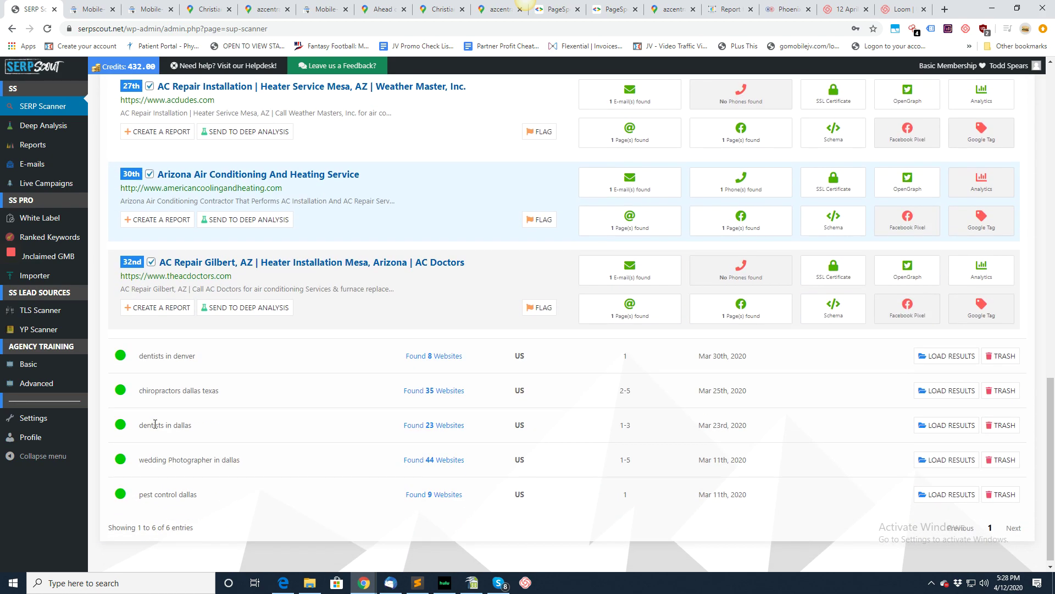
scroll(157, 225, up, 15)
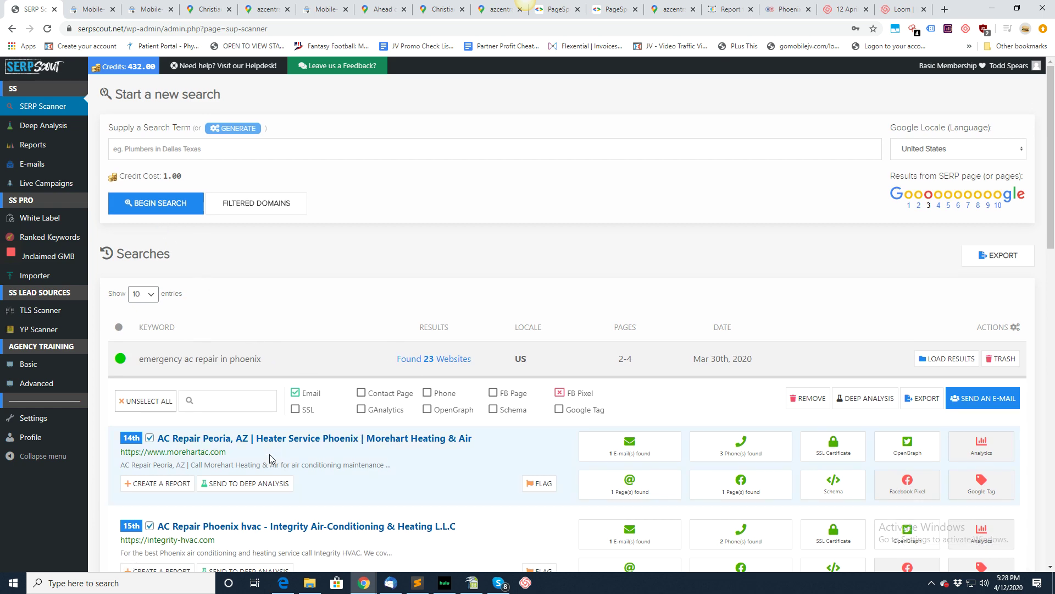
click(864, 398)
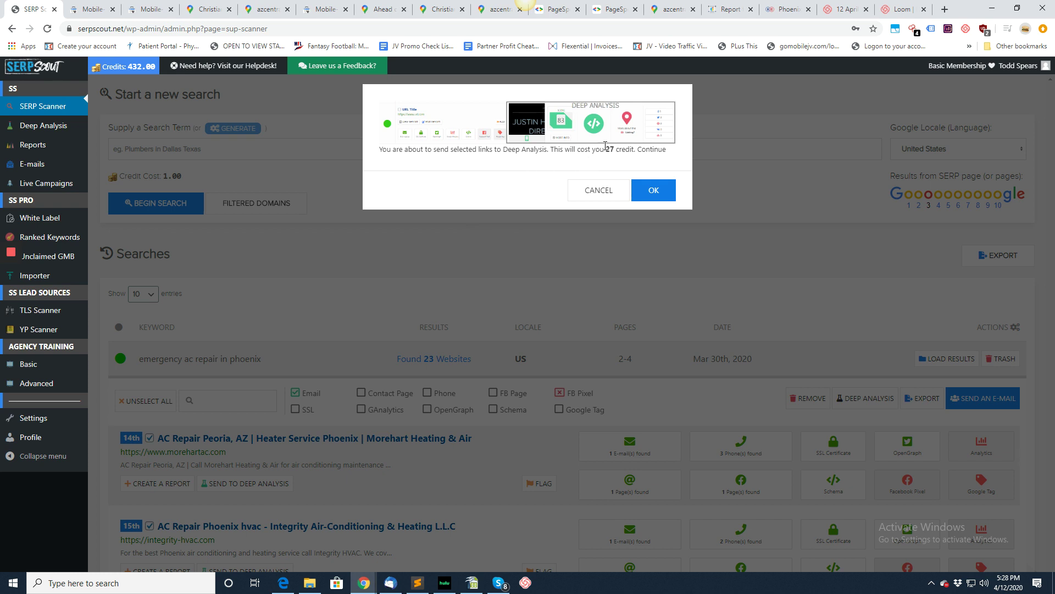
drag(607, 149, 620, 149)
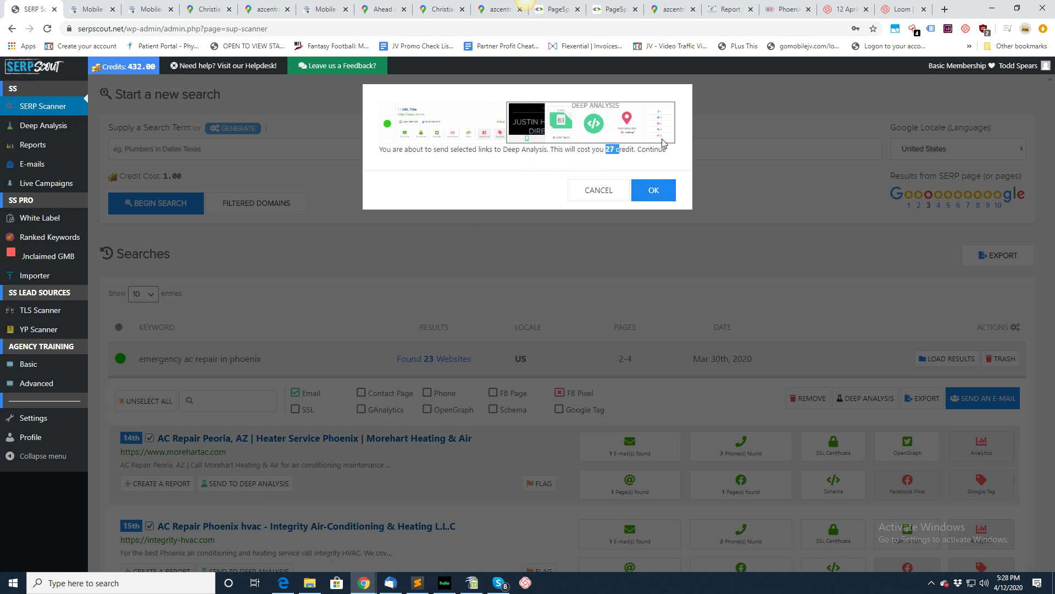
click(603, 195)
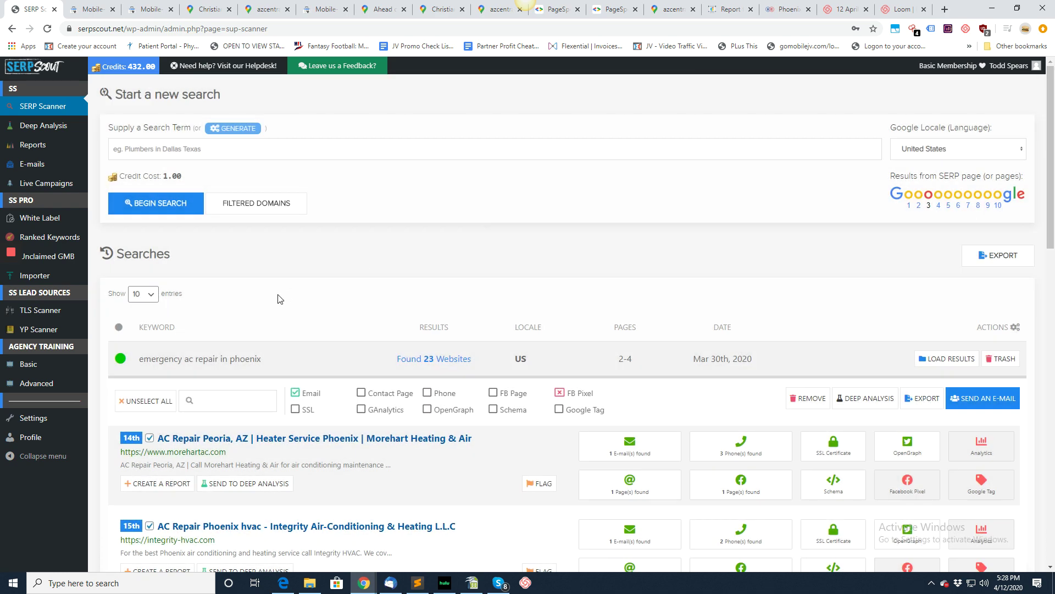
scroll(278, 299, down, 3)
click(142, 242)
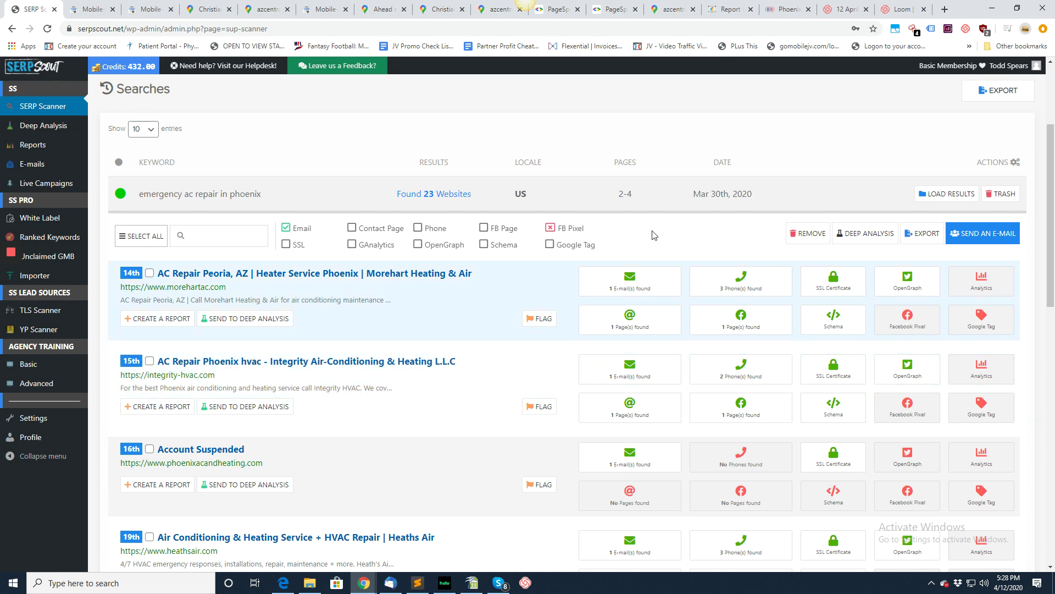
Step: Export the filtered results as the default Filtered Results CSV in the Stats folder
click(928, 235)
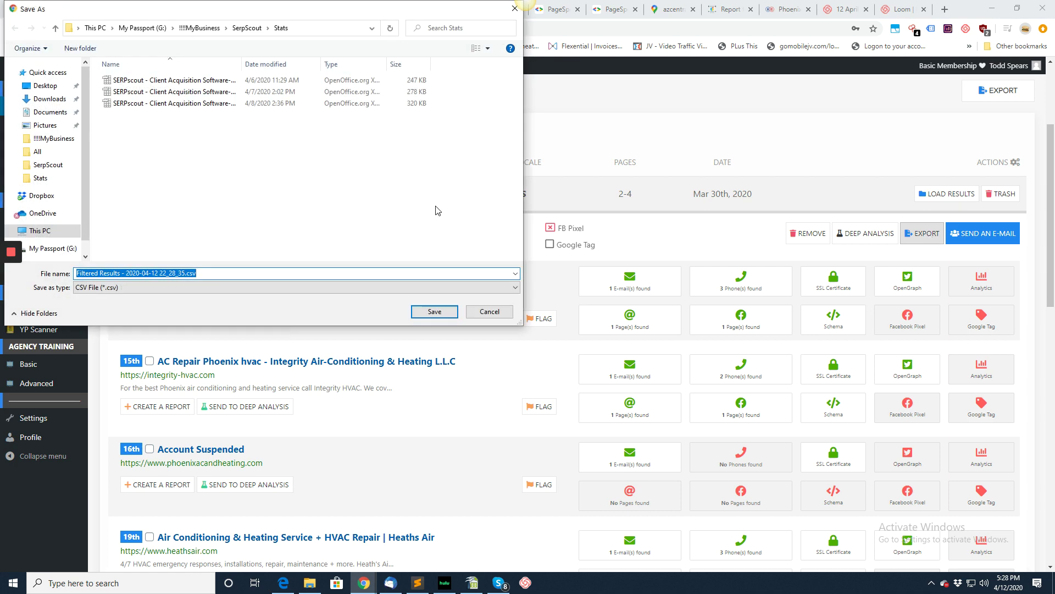
click(434, 311)
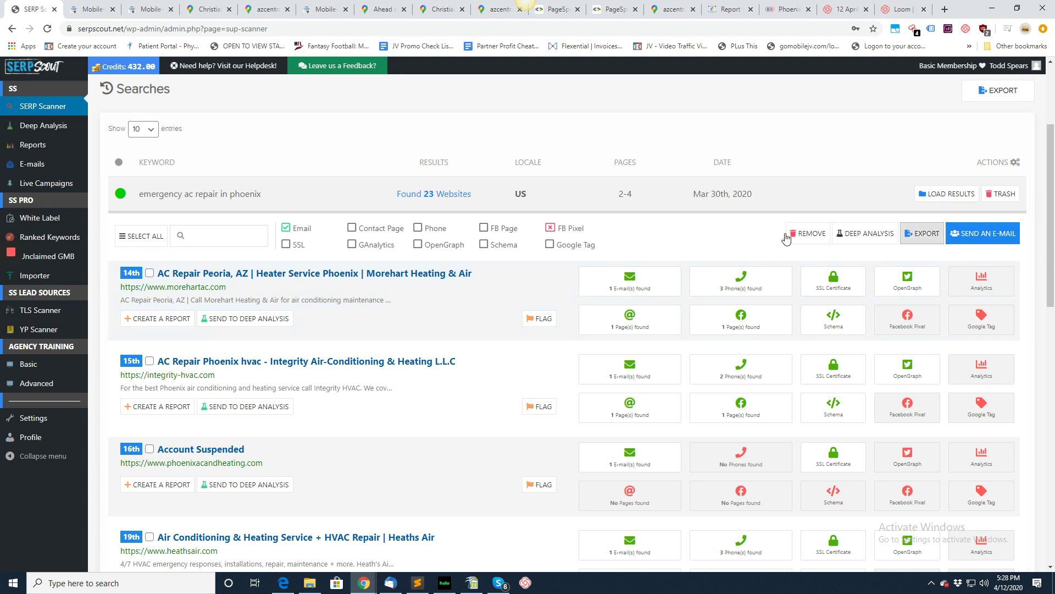
Step: Tick and untick the 14th and 15th results, then highlight the keyword 'emergency ac repair in phoenix'
click(149, 274)
click(149, 362)
click(149, 362)
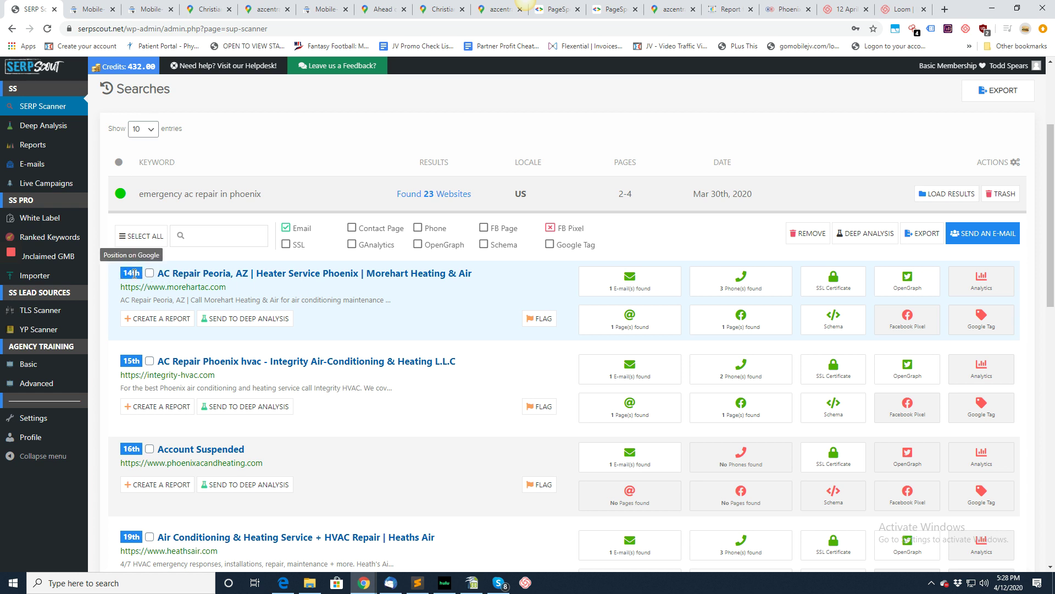
scroll(132, 360, down, 4)
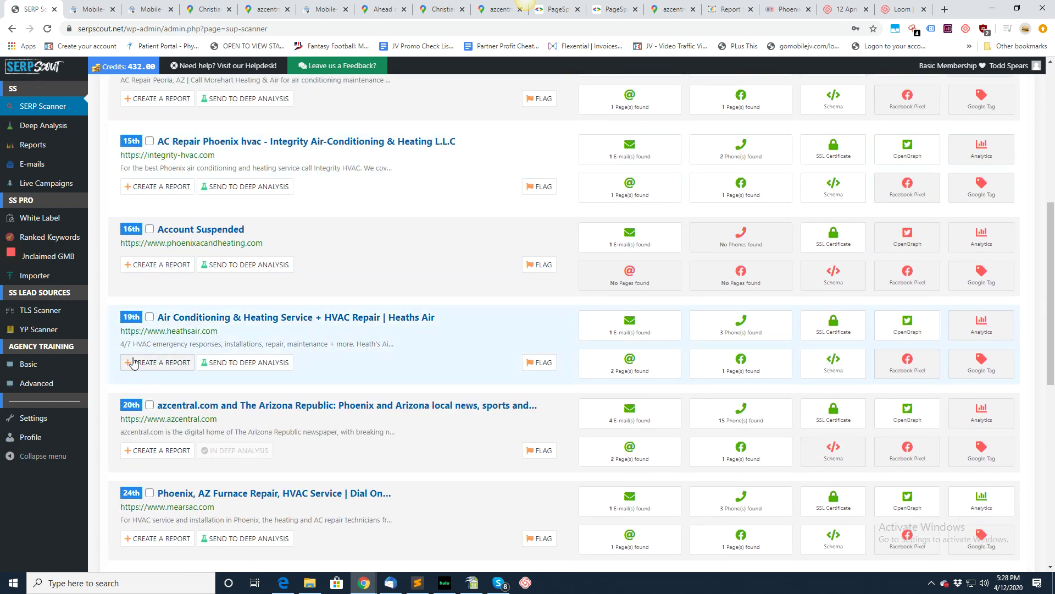
scroll(133, 362, up, 5)
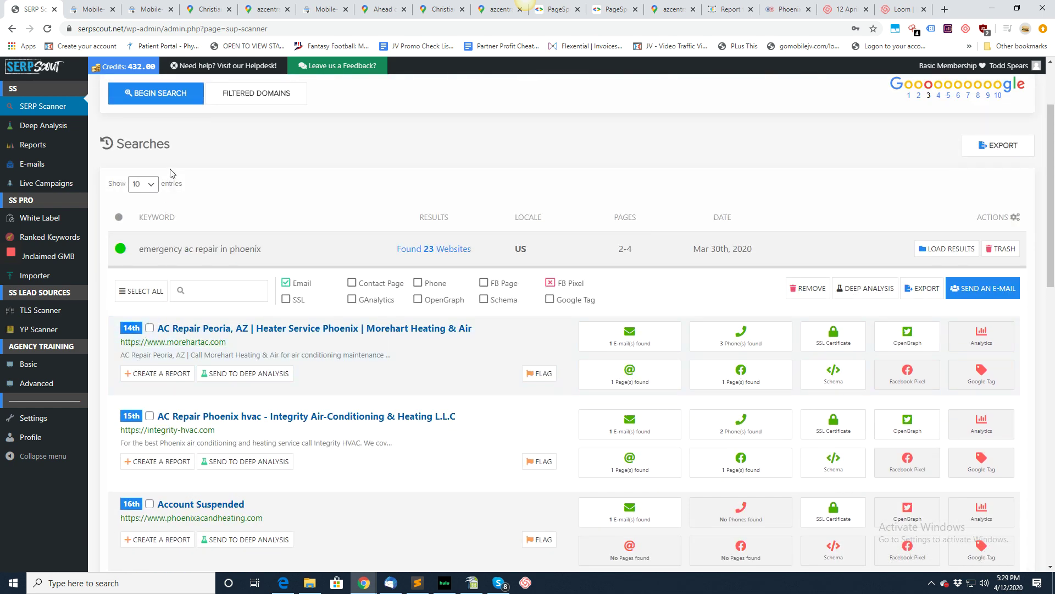
drag(141, 247, 266, 266)
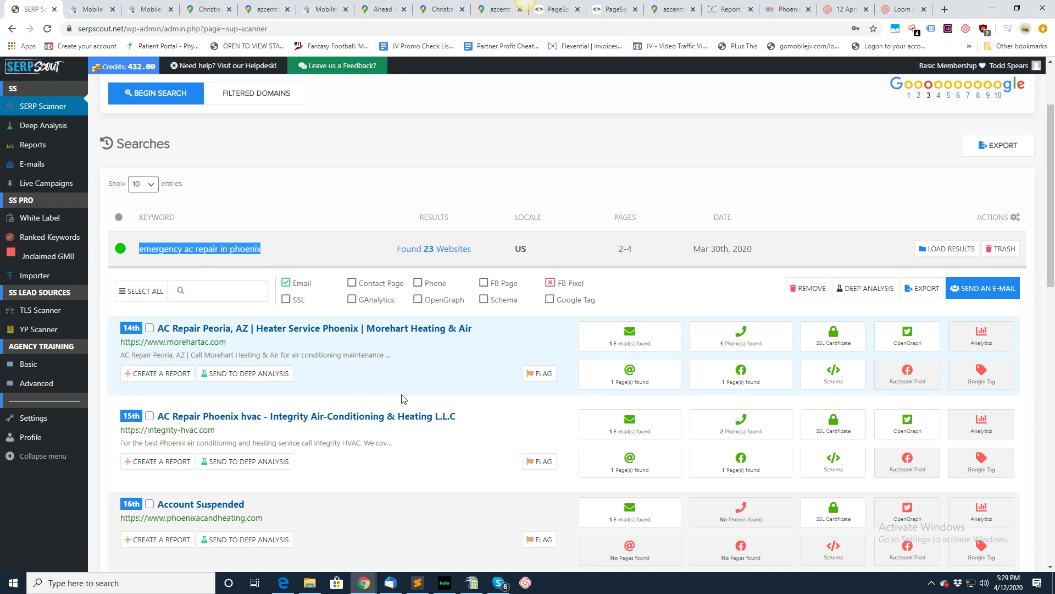
scroll(414, 400, down, 2)
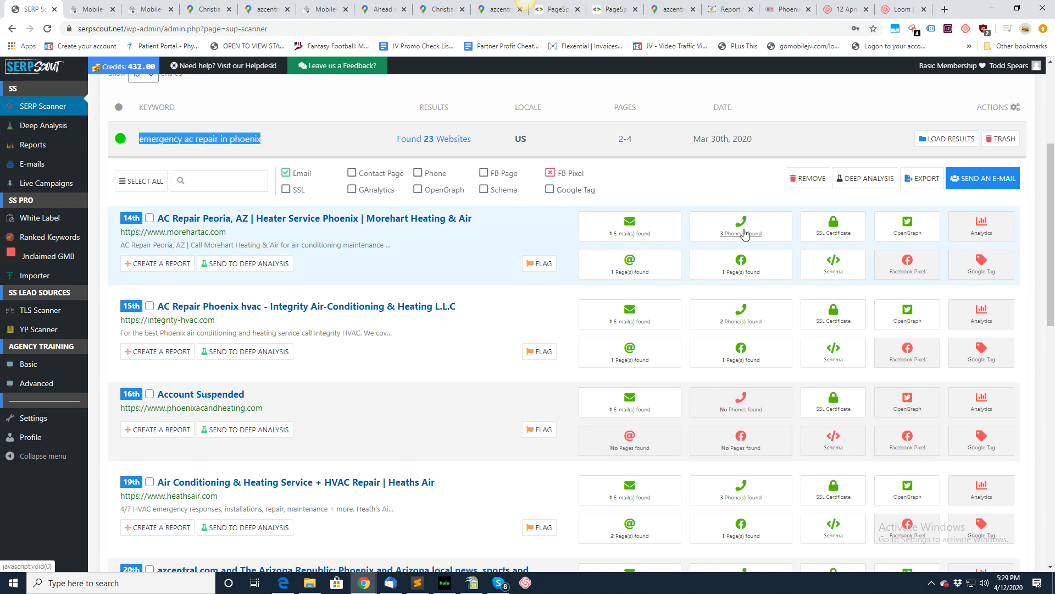
Step: Open morehartac.com/contact from Morehart's pages-found list and scroll through its contact form and map
click(636, 275)
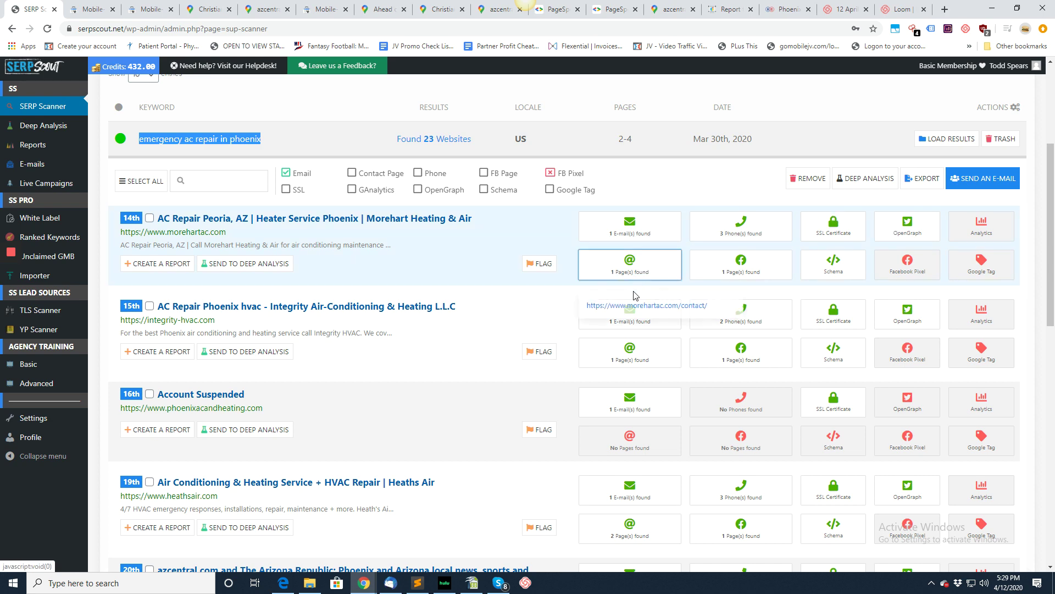
click(620, 303)
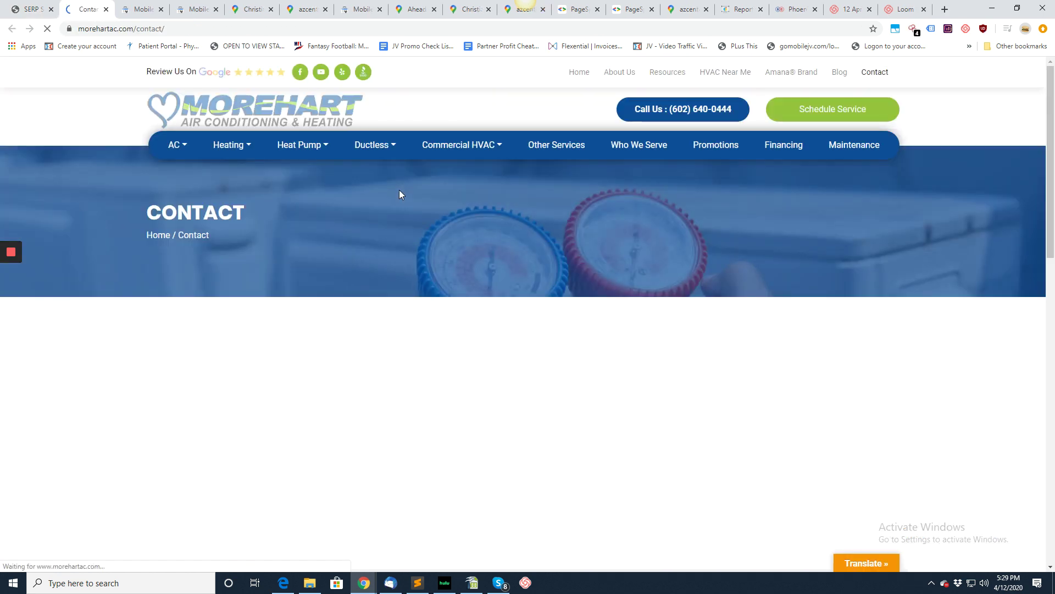
scroll(329, 246, down, 8)
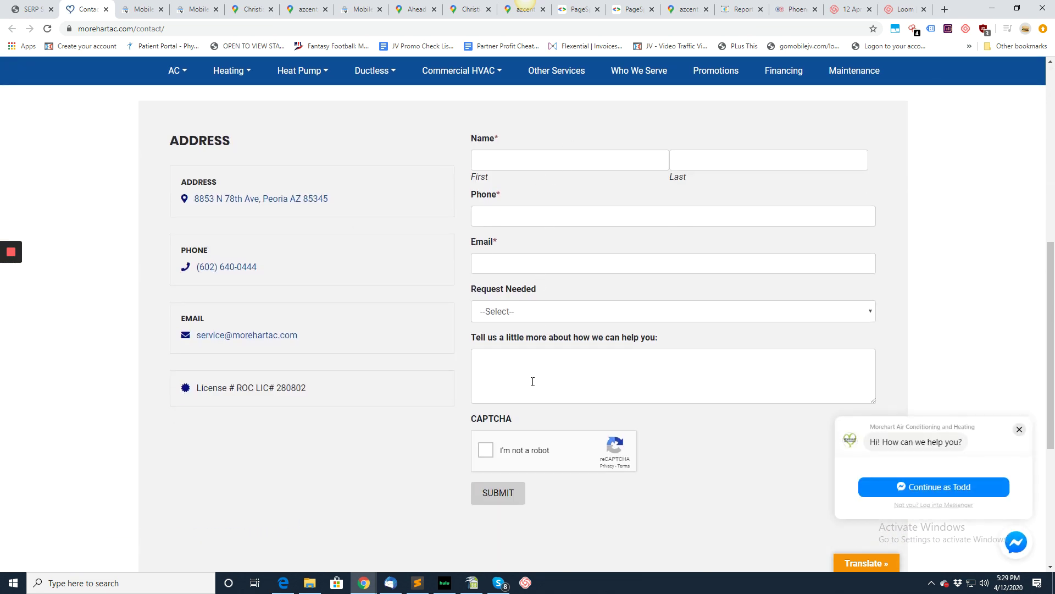
scroll(504, 337, up, 2)
scroll(504, 337, down, 2)
scroll(298, 269, up, 8)
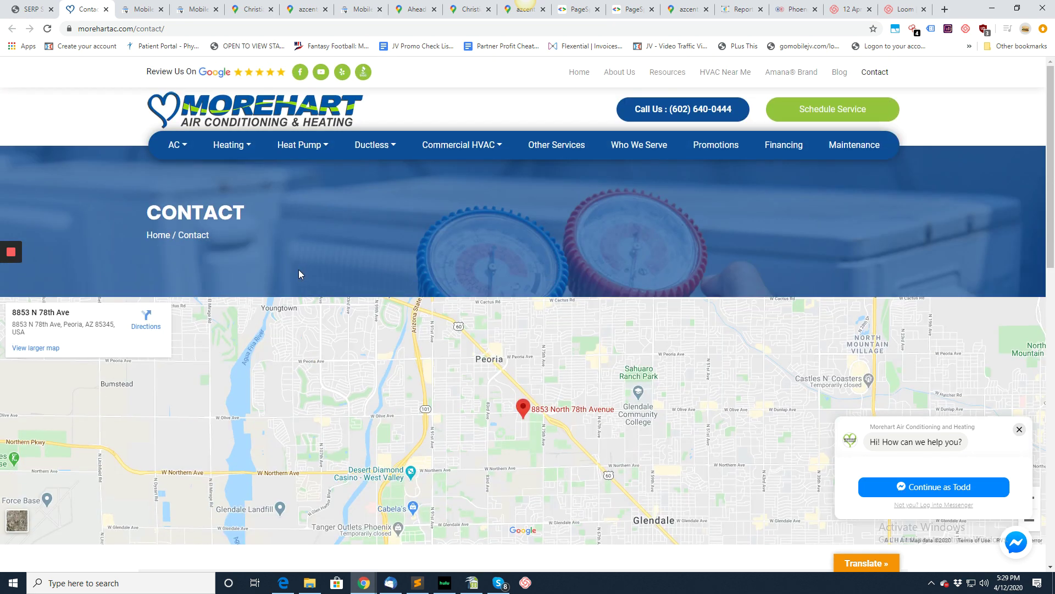
Step: Switch back to the SERP Scout tab and scroll up to the Searches table
click(32, 9)
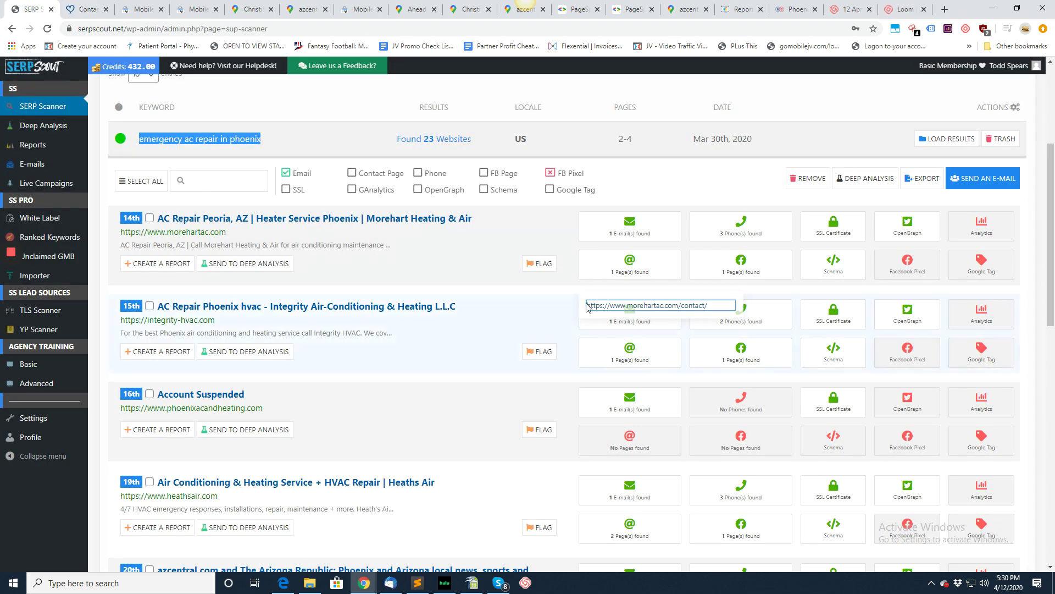
scroll(648, 268, up, 3)
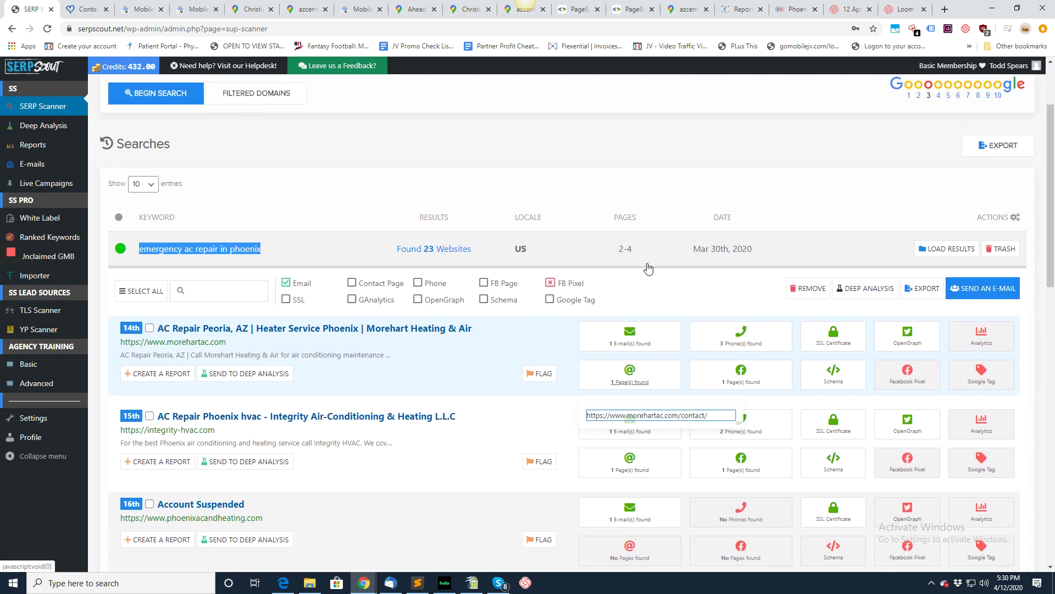